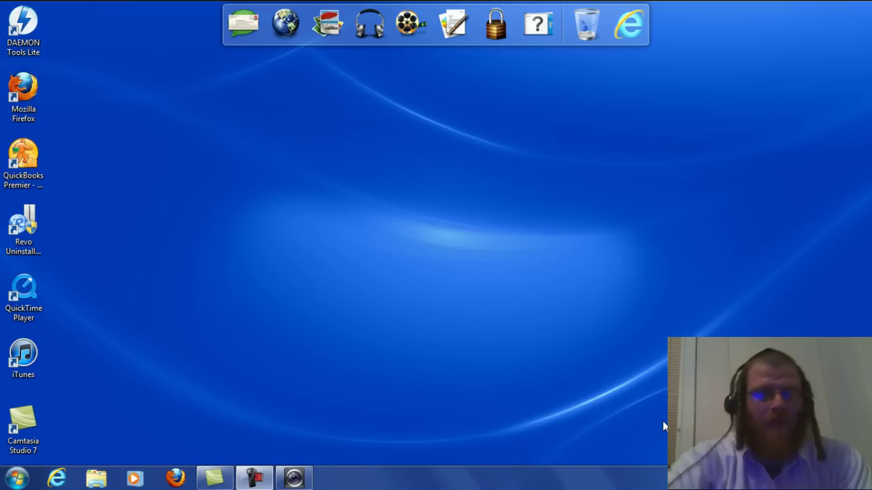
View the drives listed under Computer, then close that window
click(16, 478)
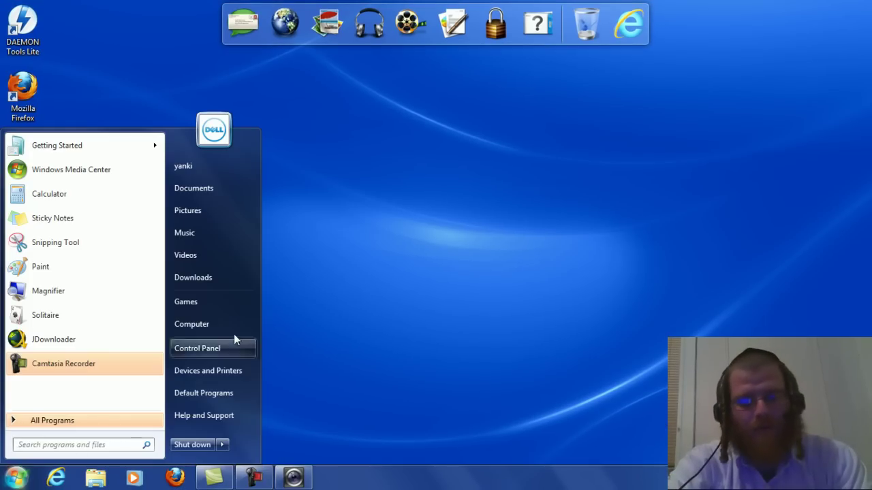
click(233, 325)
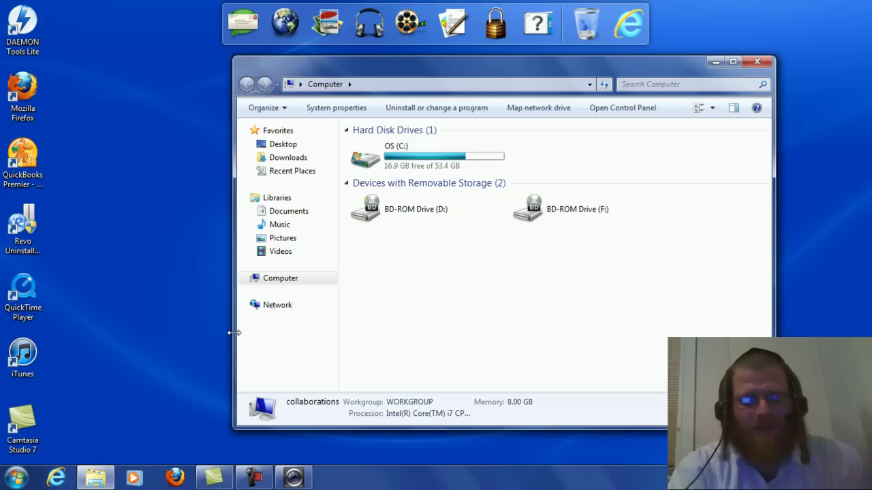
click(759, 62)
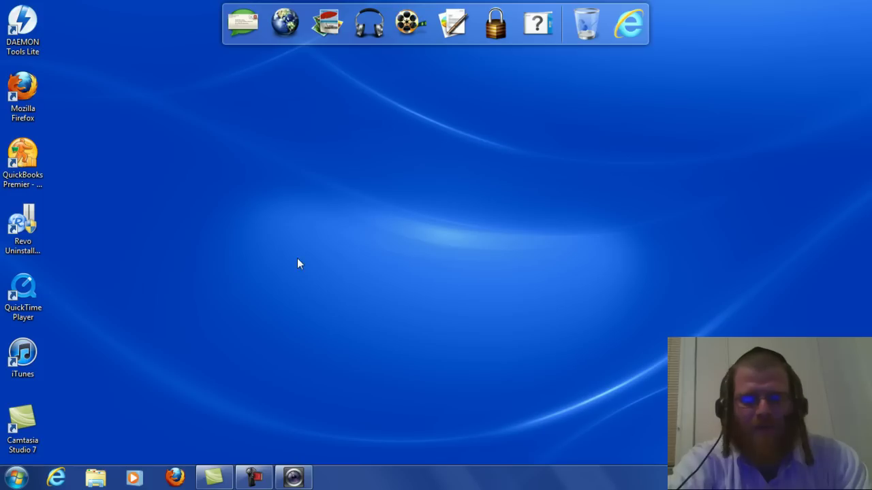
Launch Command Prompt as administrator from a Start menu search for cmd
click(15, 478)
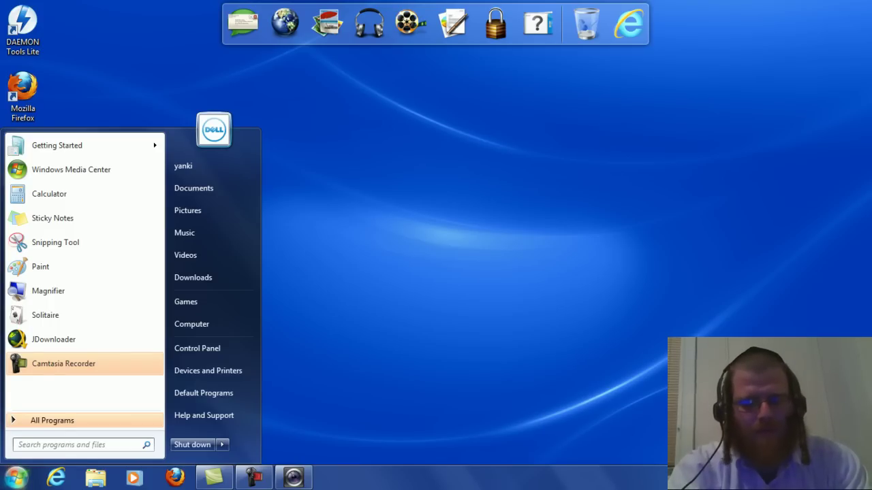
text(cmd)
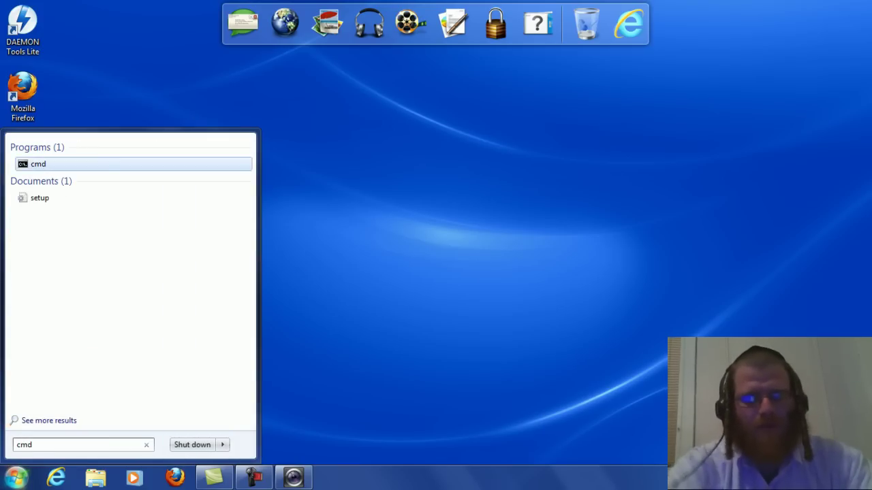
right_click(48, 165)
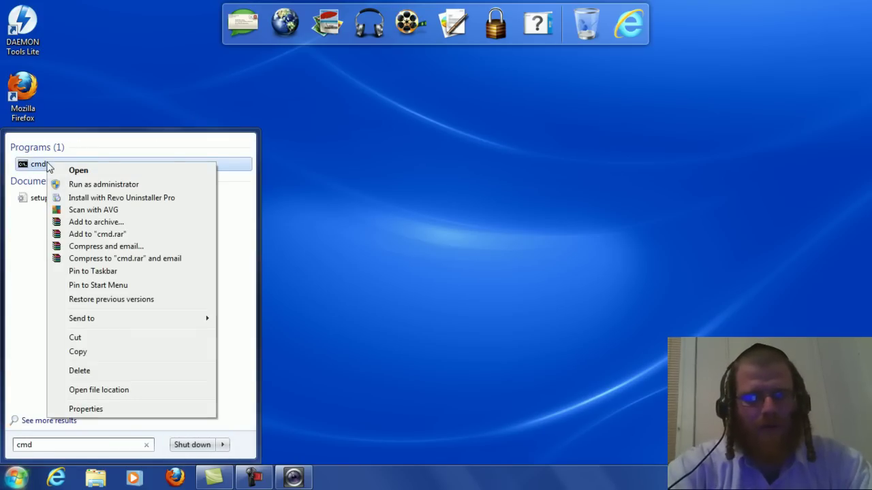
click(56, 184)
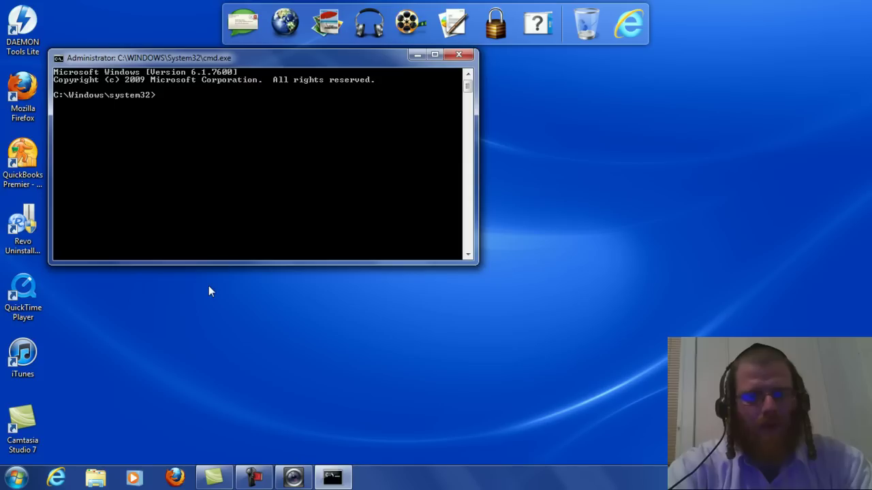
Start DiskPart and list the disks on the computer
text(dis)
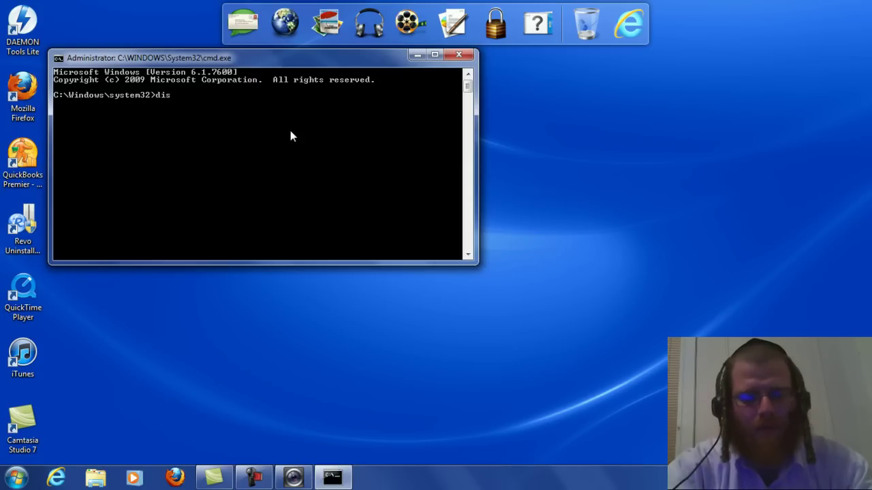
text(kpart)
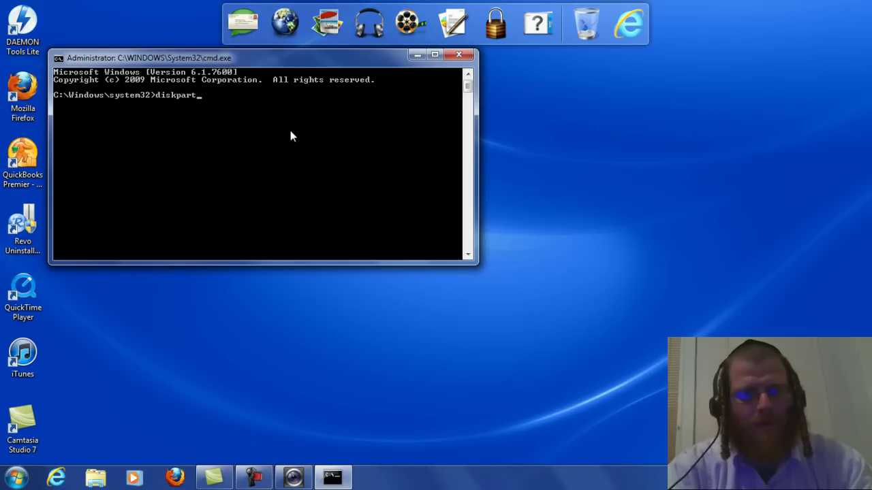
key(Return)
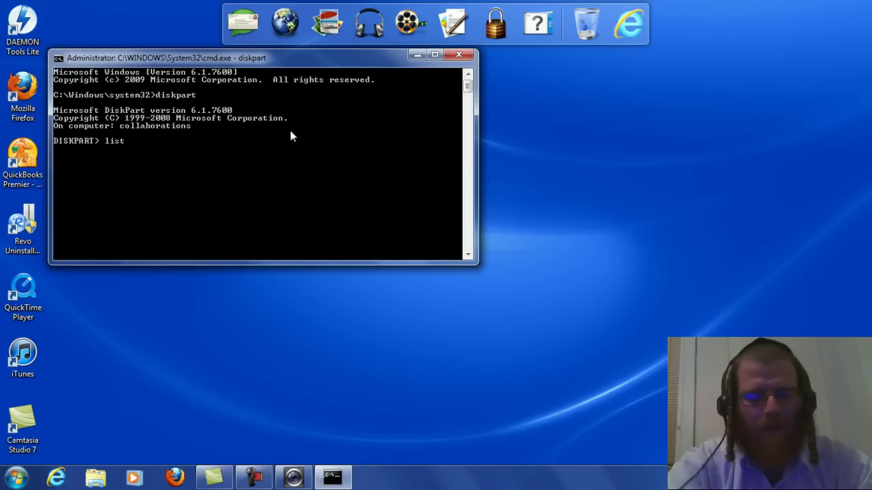
text(disk)
key(Return)
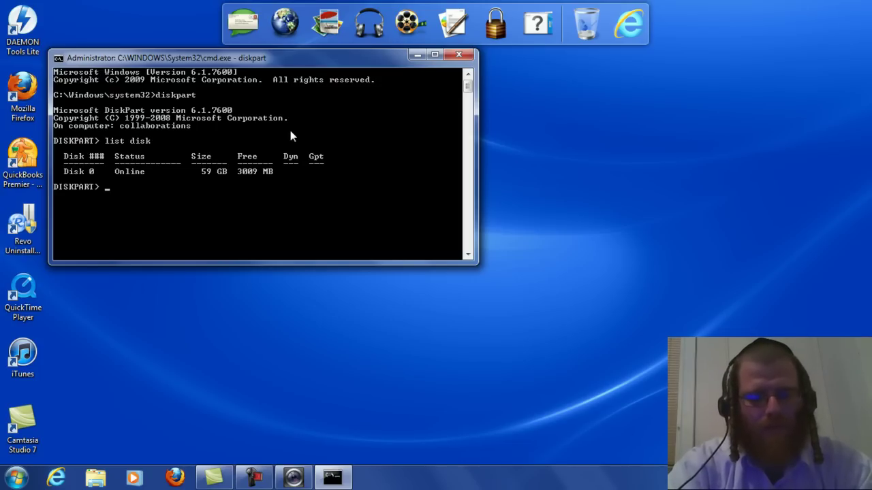
Select disk 0 and list its three partitions, including the 39 MB OEM one
text(se)
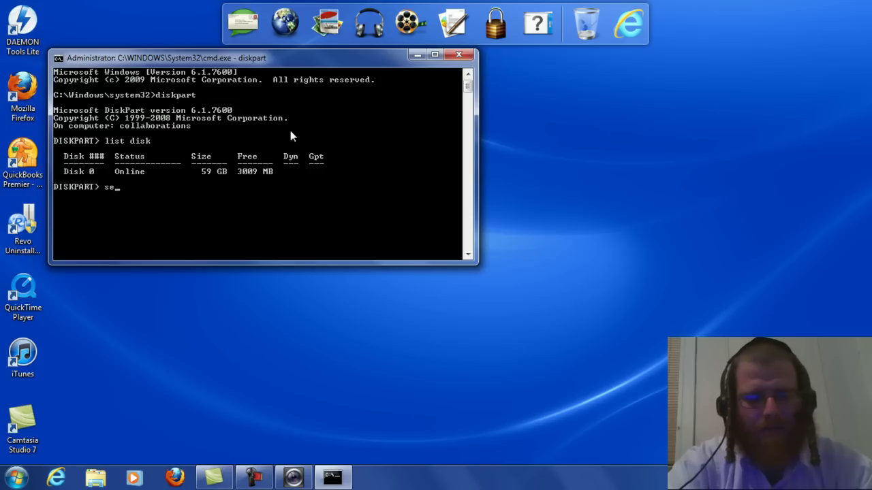
text(lect disk)
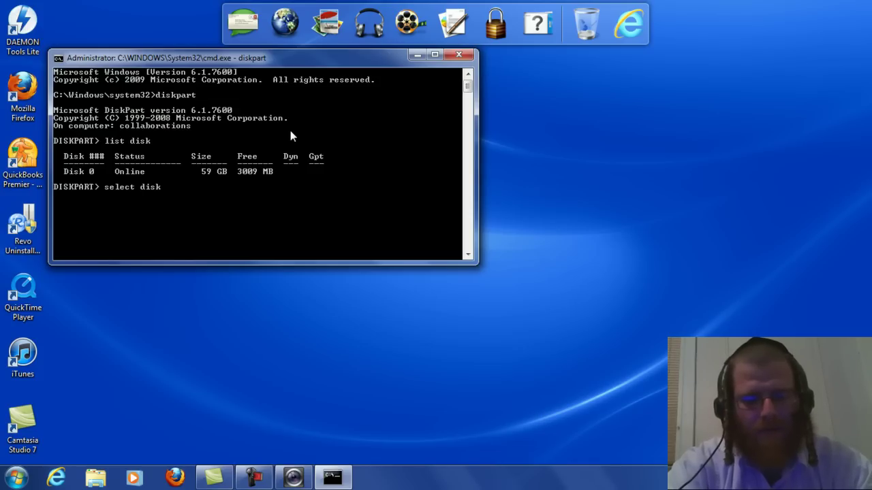
text(1)
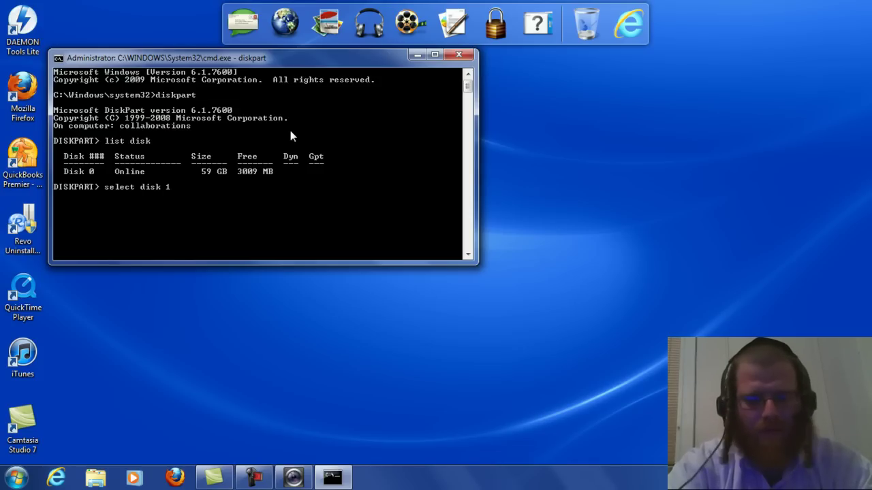
key(BackSpace)
text(0)
key(Return)
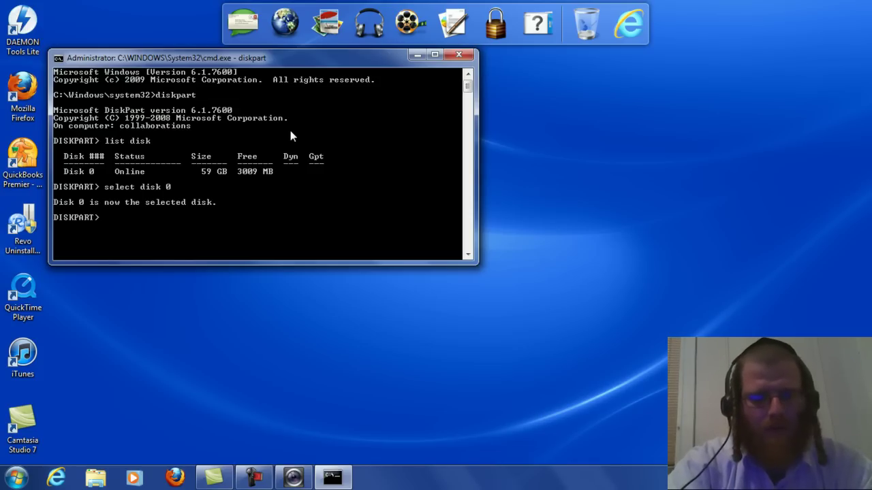
text(lis)
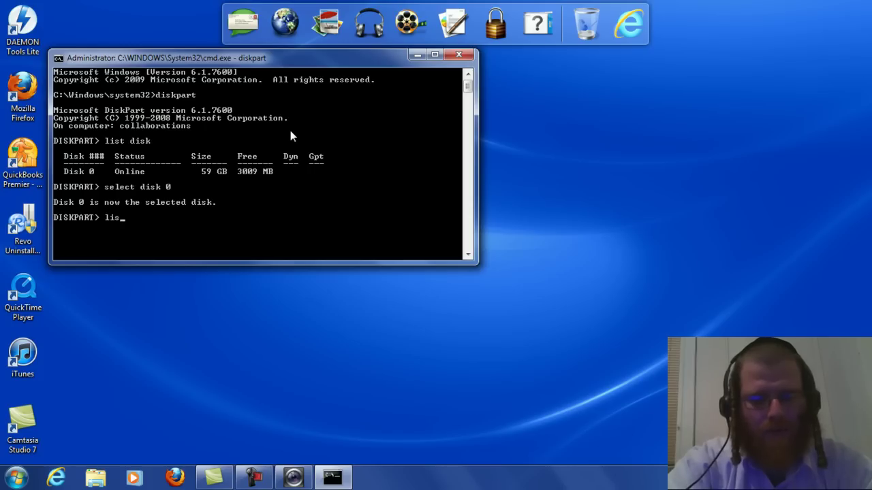
text(t partition)
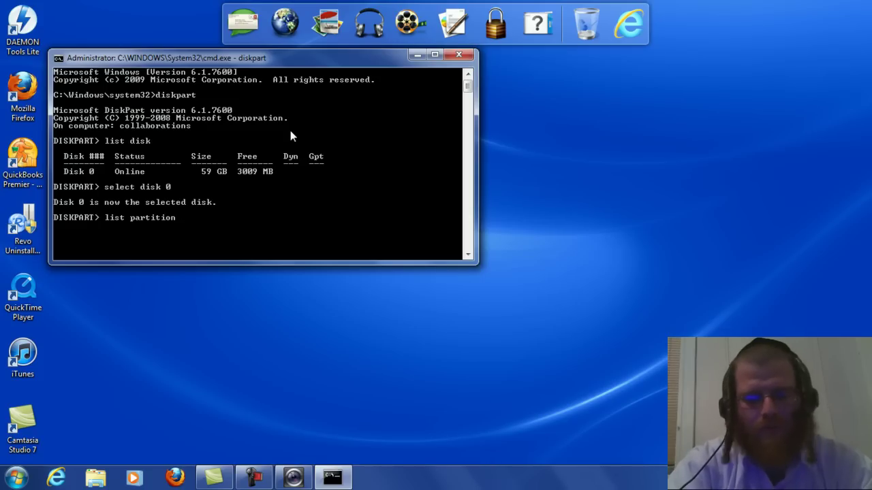
key(Return)
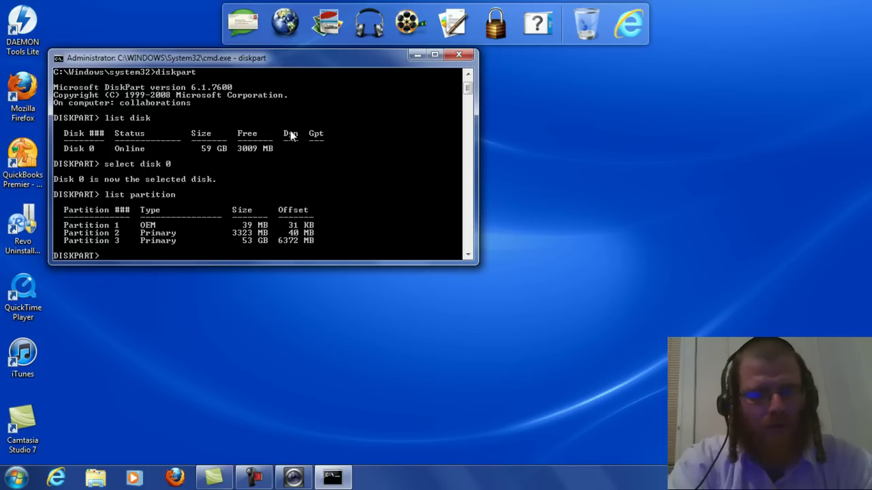
Select partition 2 with 'select partition 2' and assign it a drive letter
text(selec)
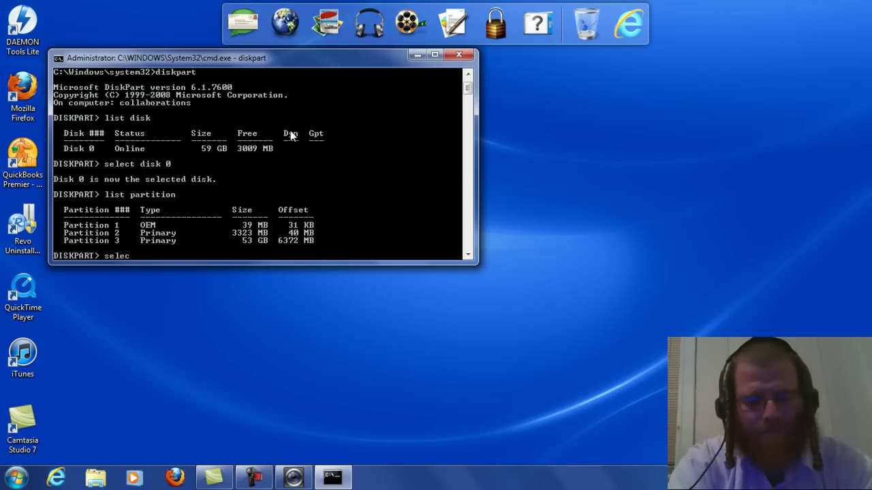
text(t pa)
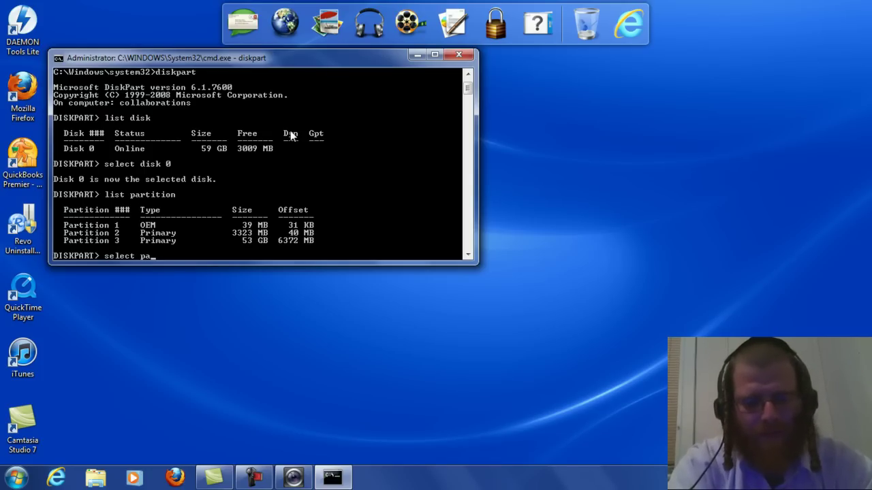
text(rtition 2)
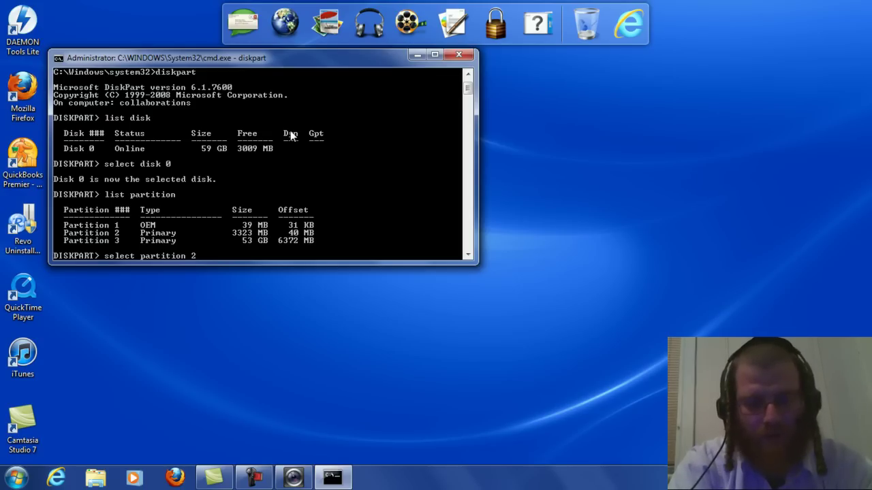
key(Return)
text(assi)
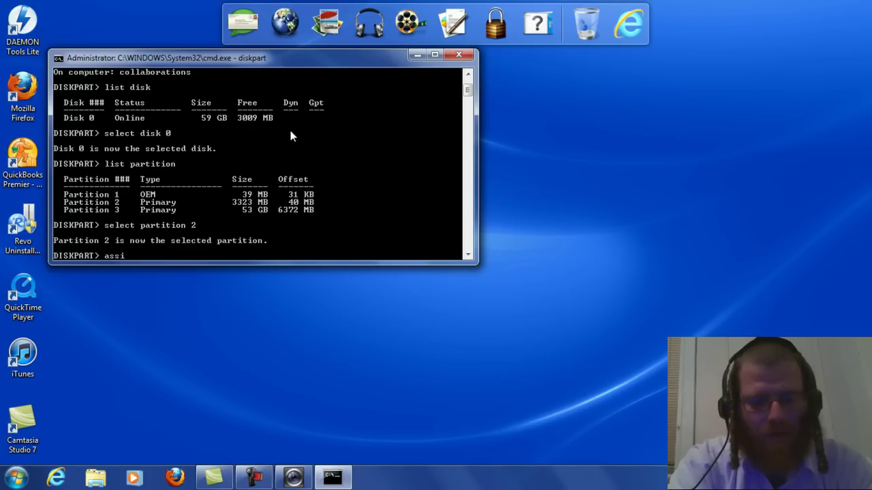
text(gn)
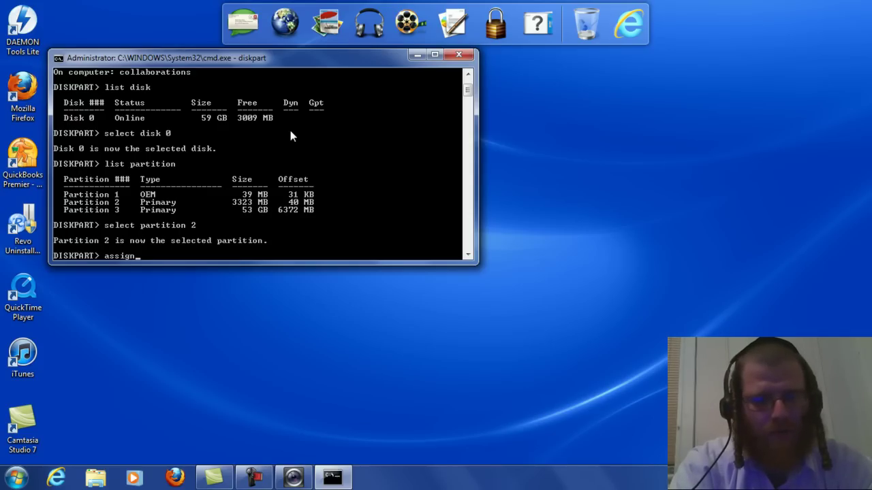
key(Return)
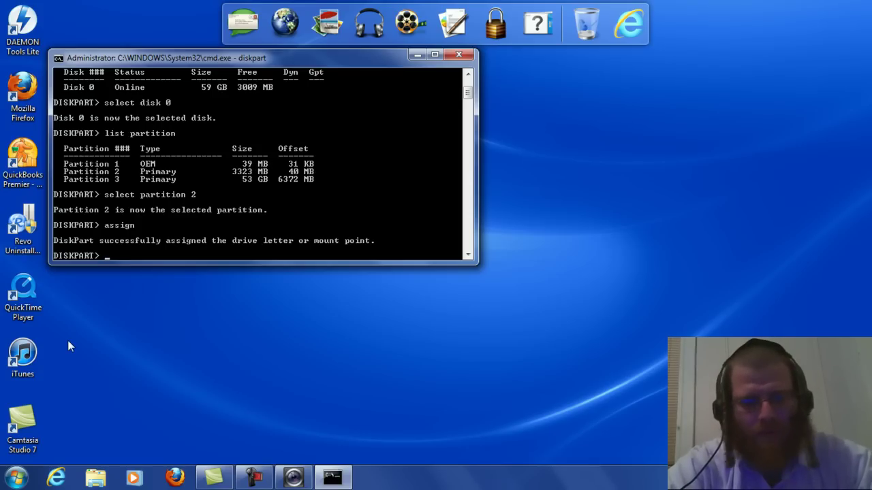
click(15, 477)
click(179, 324)
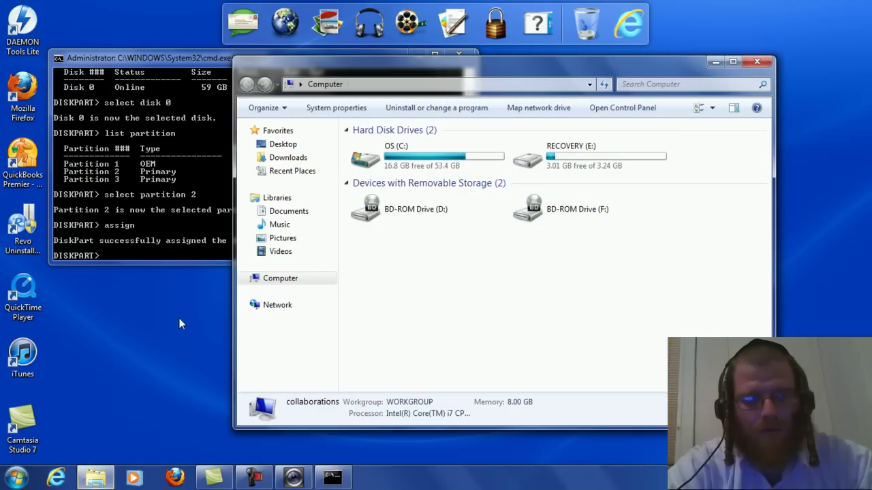
double_click(578, 154)
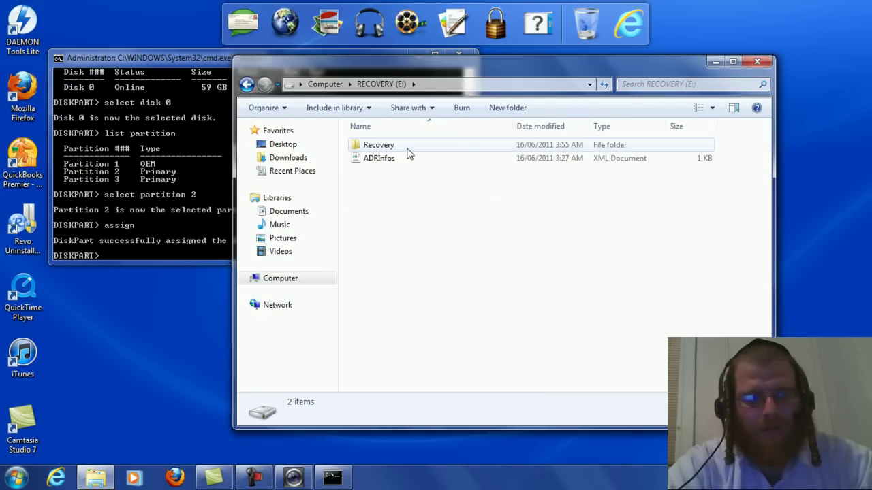
click(249, 84)
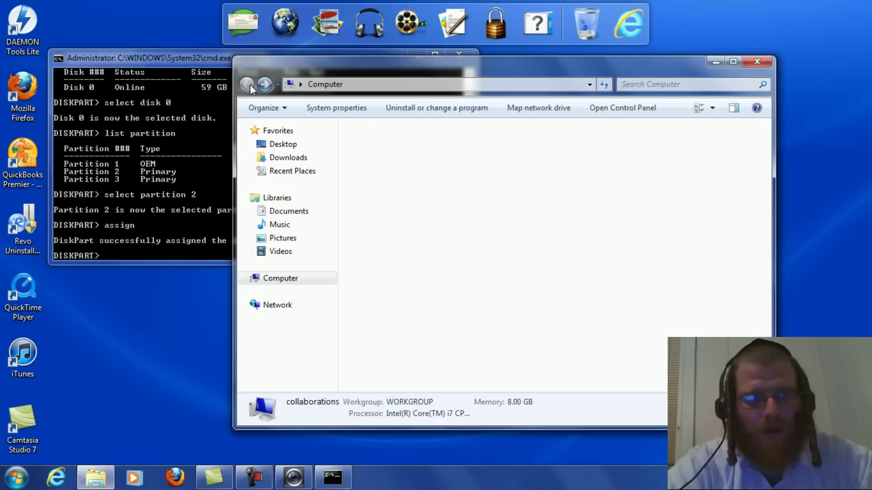
double_click(537, 165)
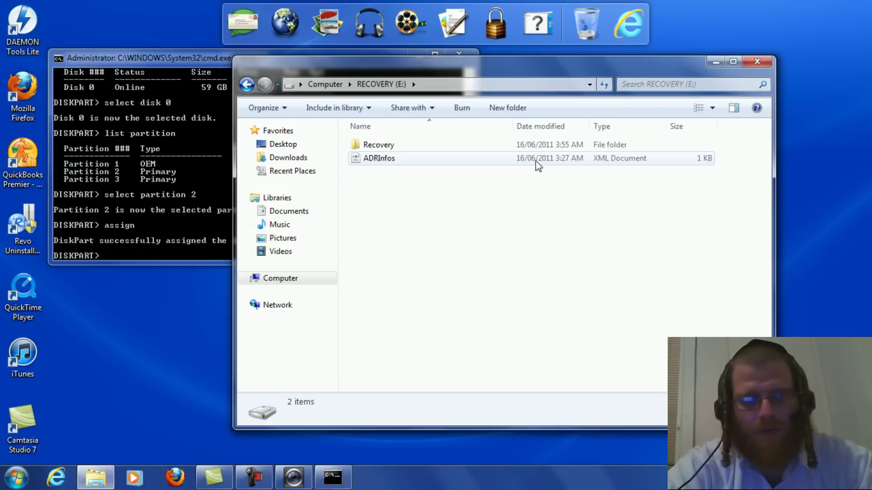
click(746, 62)
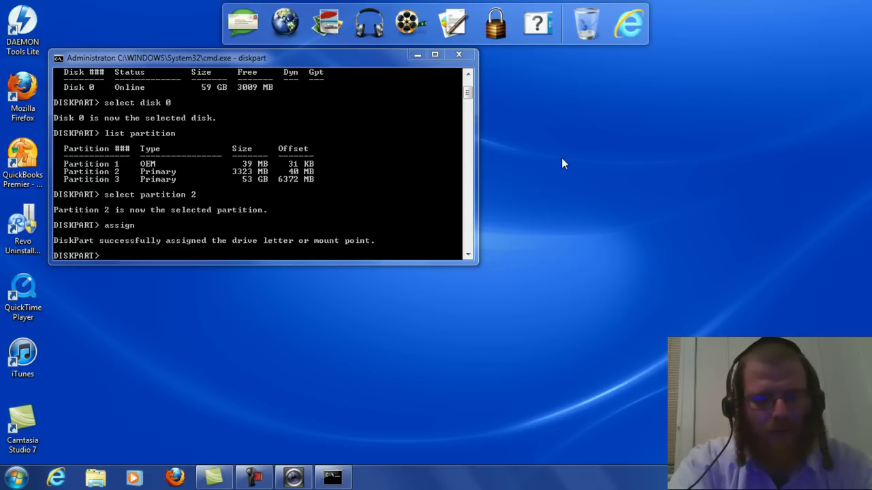
Rerun 'list partition' to confirm partition 2 is still selected on disk 0
click(326, 190)
text(list pa)
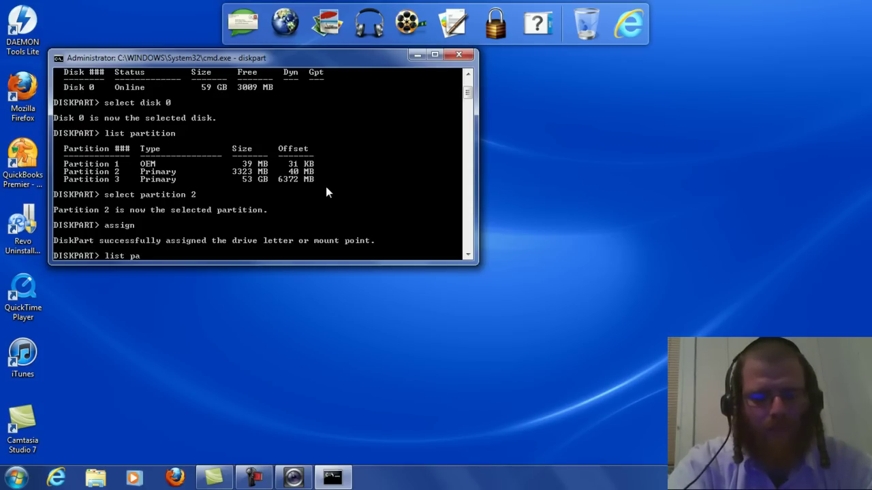
text(rtition)
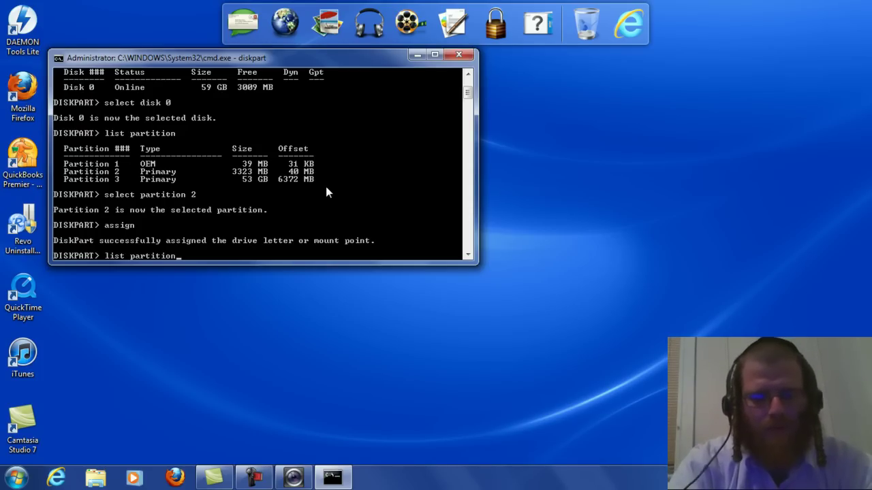
key(Return)
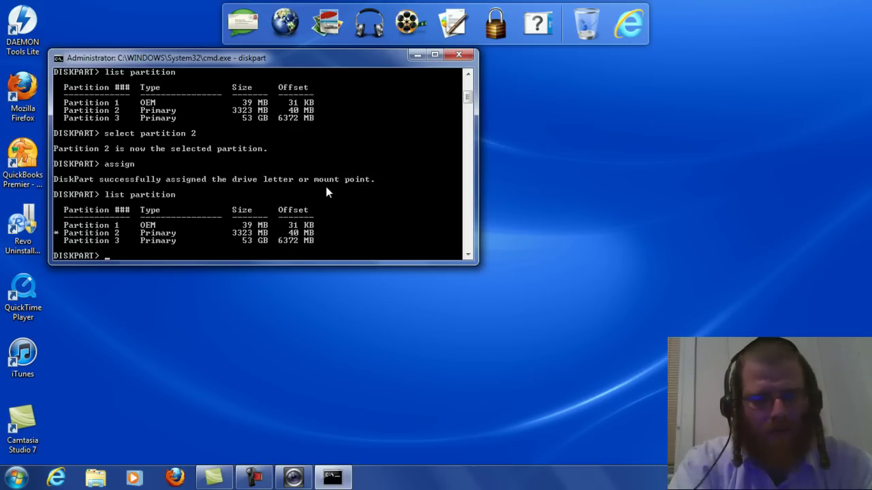
text(re)
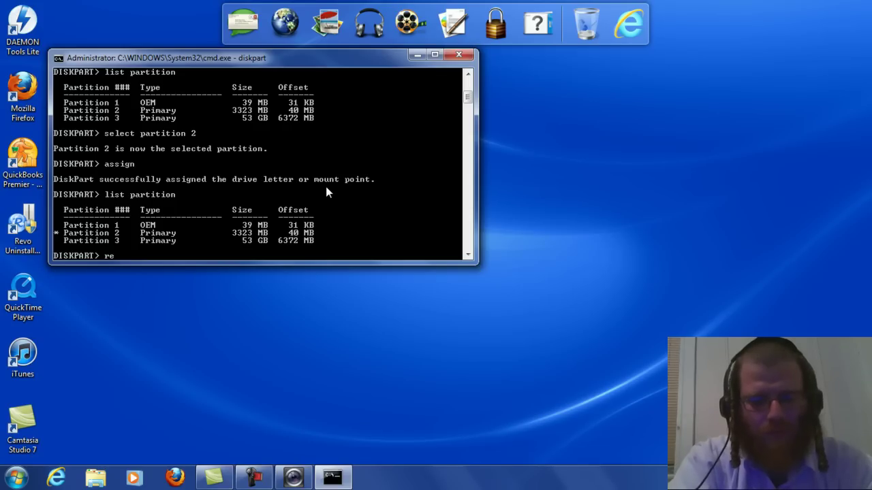
text(move letter=)
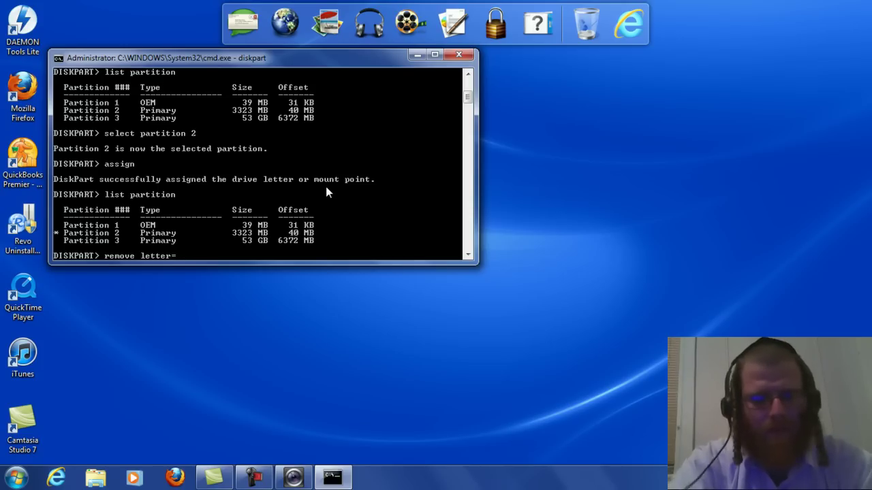
Open Computer, then remove drive letter E from partition 2 with 'remove letter=e'
click(16, 477)
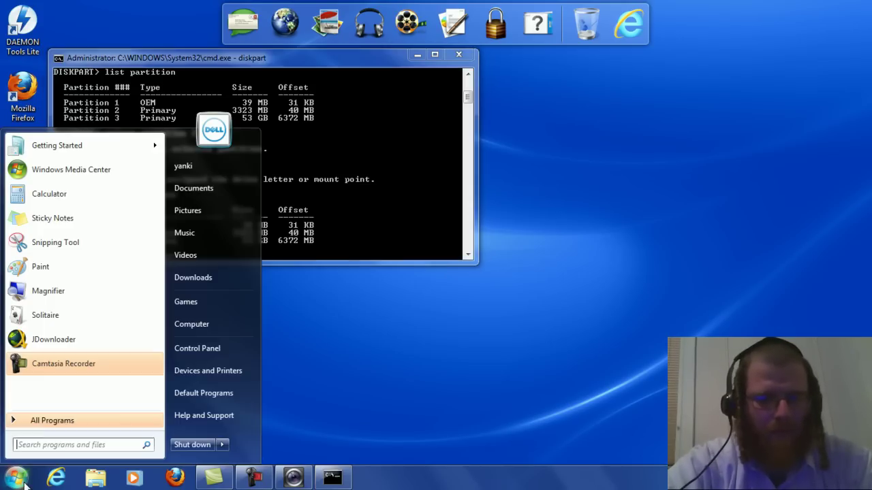
click(179, 326)
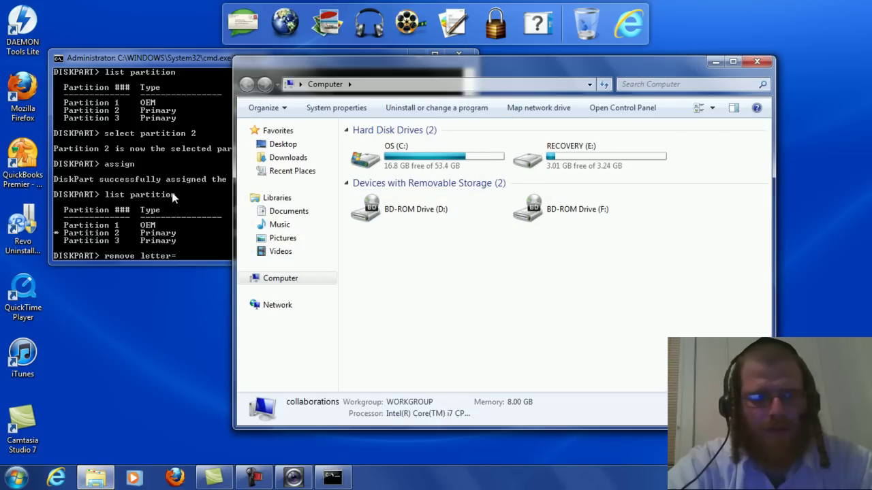
click(172, 193)
text(e)
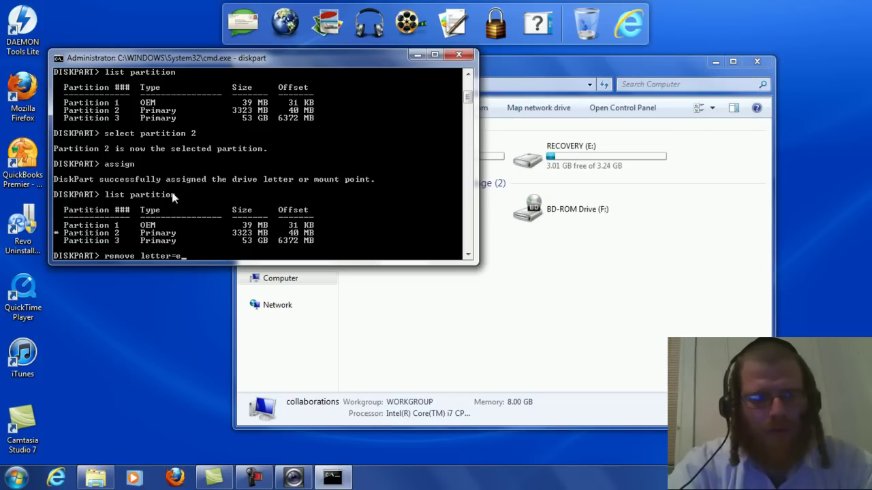
key(Return)
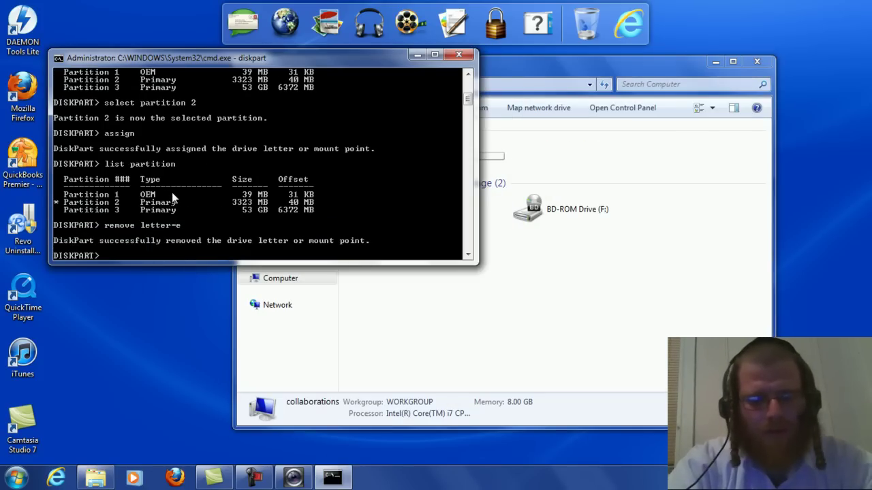
Exit DiskPart and check that Computer now lists only OS (C:)
text(exit)
key(Return)
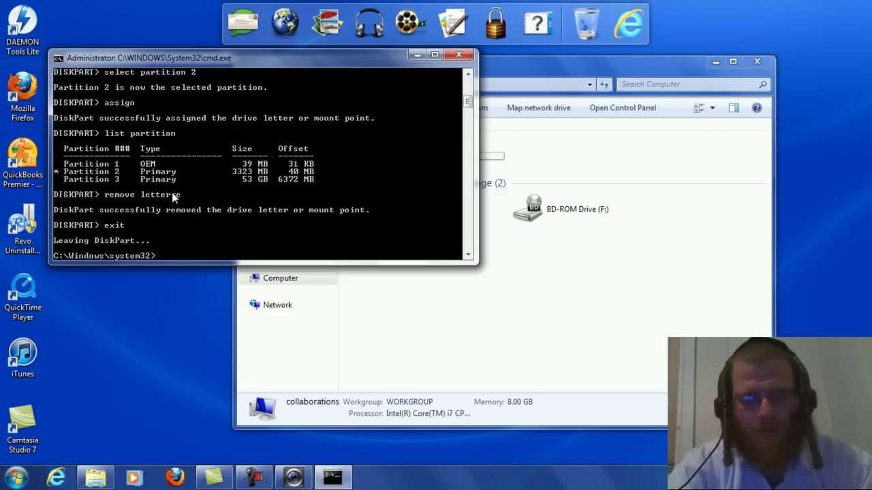
click(576, 313)
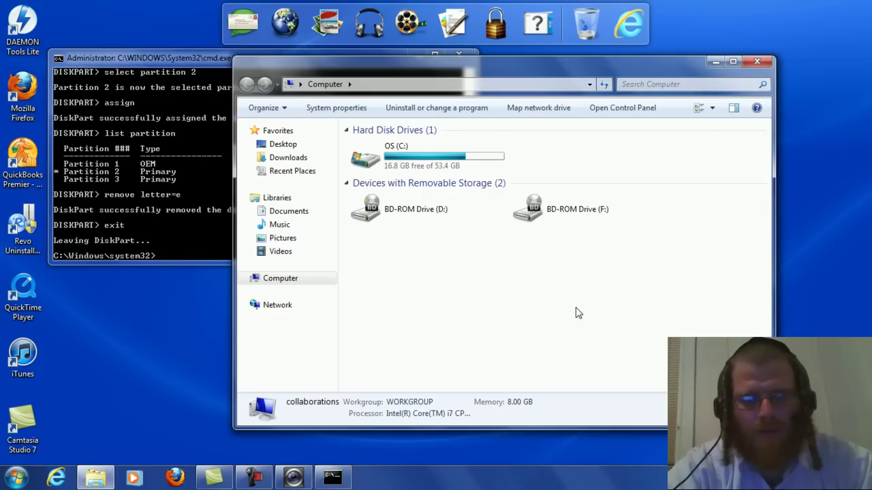